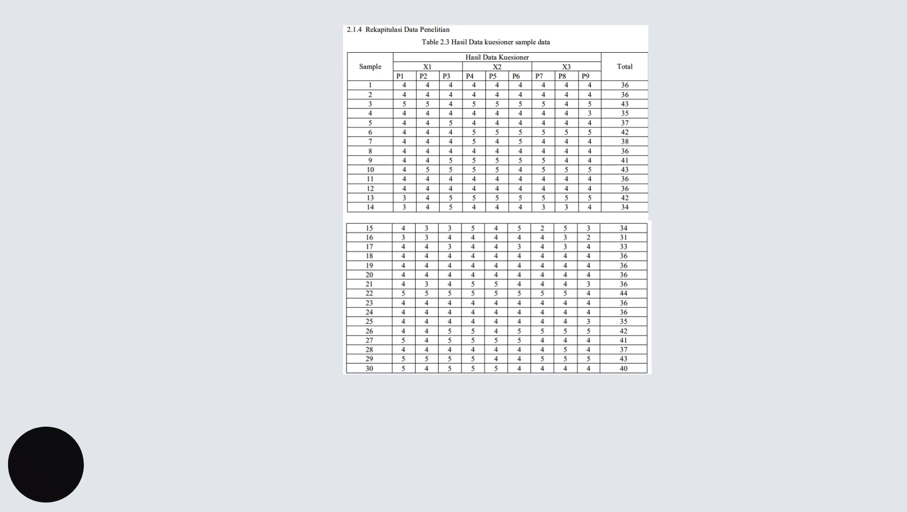
- Switch back and forth between the Shopee questionnaire slide and the results table to relate the questions to the data
key(Left)
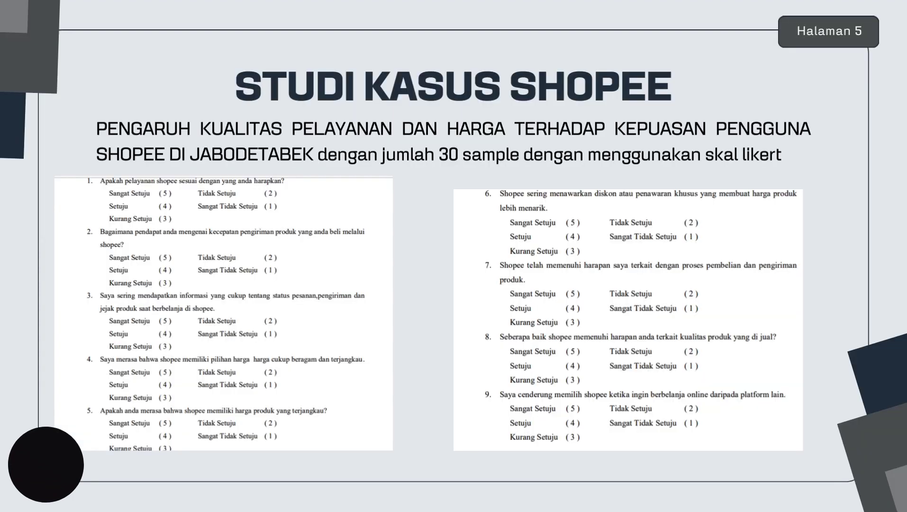
key(Right)
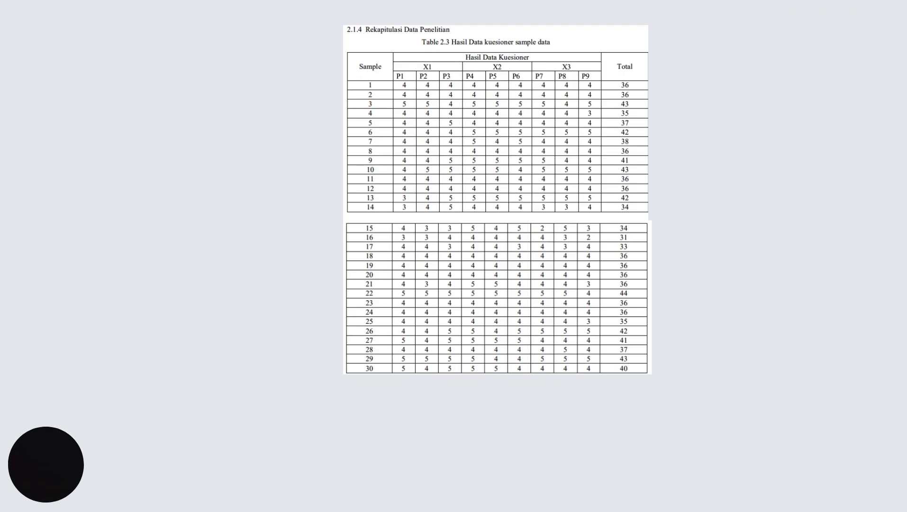
key(Left)
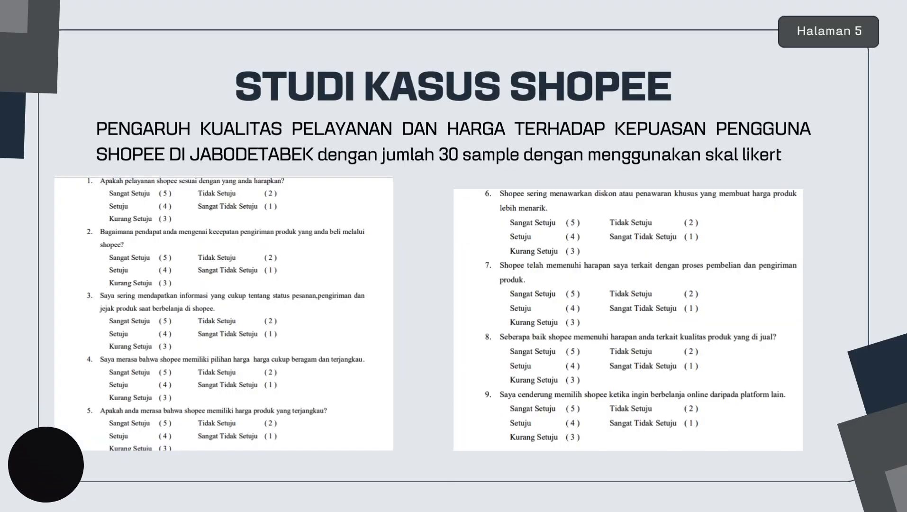
key(Right)
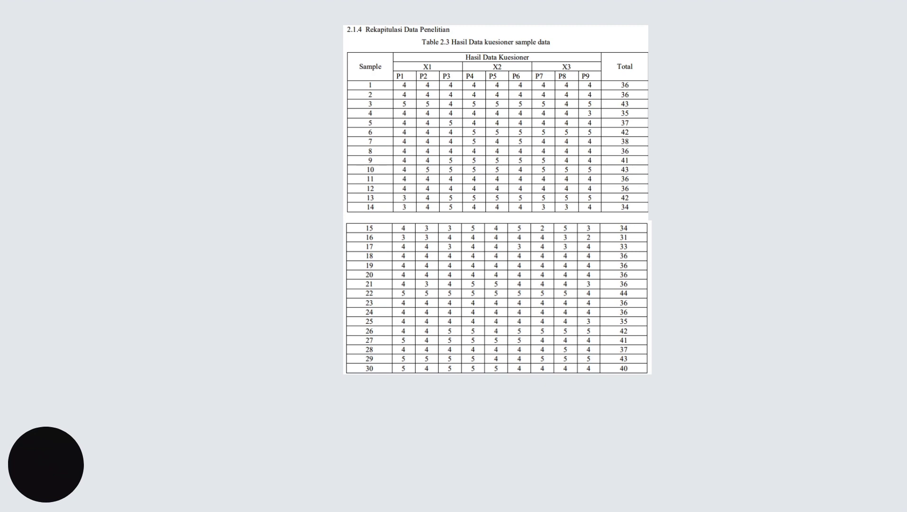
key(Left)
key(Right)
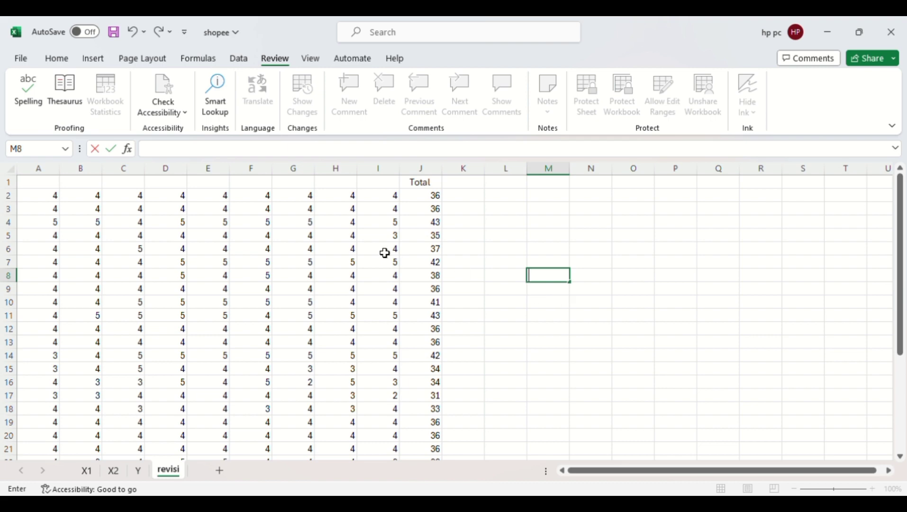
click(38, 200)
drag(37, 199, 418, 410)
key(Escape)
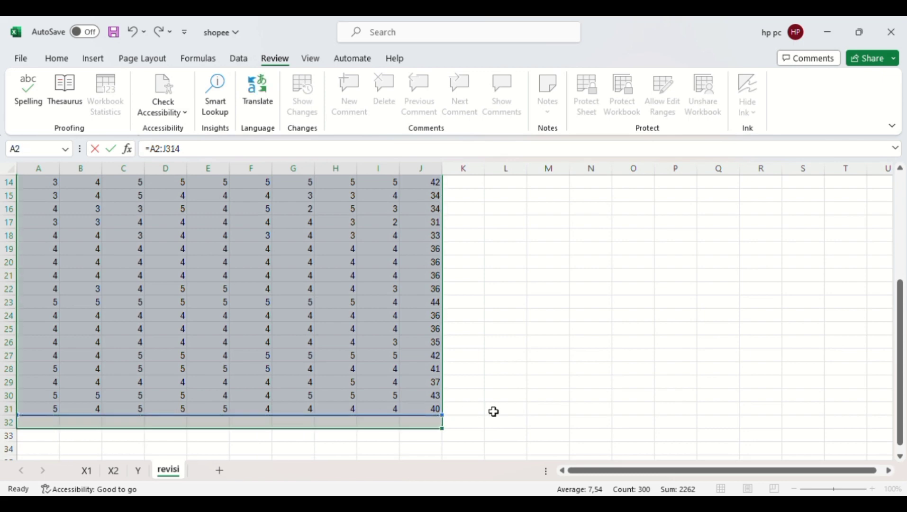
click(420, 412)
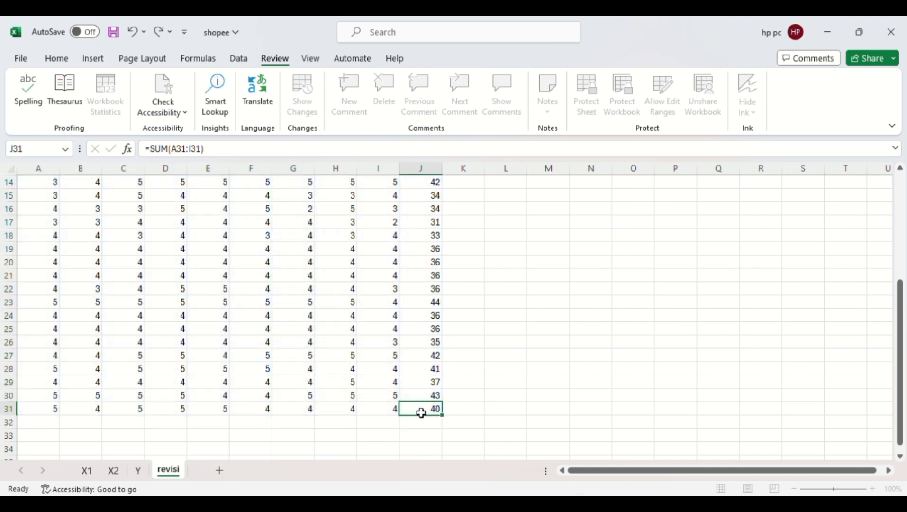
click(707, 240)
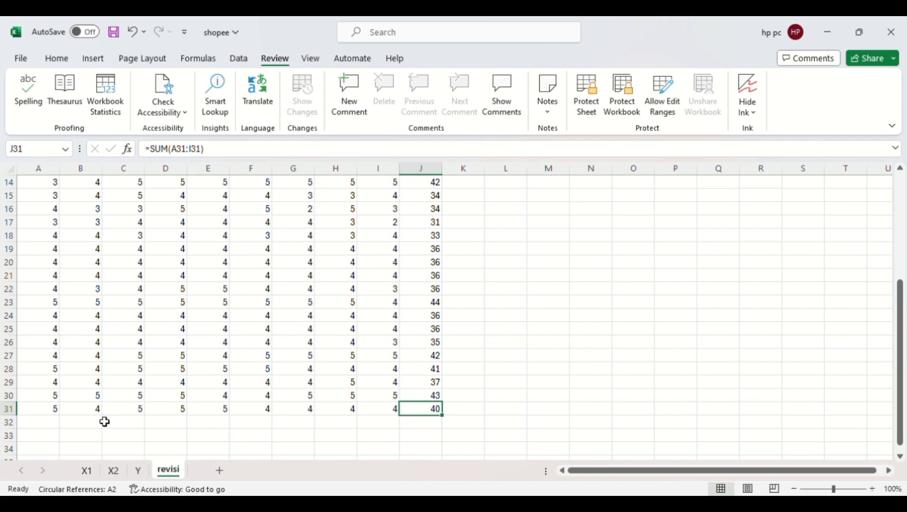
- Select the questionnaire scores together with their totals, range A2:J31 on the revisi sheet, and copy them
key(Up)
key(Up)
key(Up)
key(Up)
key(Up)
key(Up)
key(Up)
key(Up)
key(Up)
key(Up)
key(Up)
key(Up)
key(Up)
key(Up)
key(Up)
key(Up)
key(Up)
key(Up)
key(Up)
key(Up)
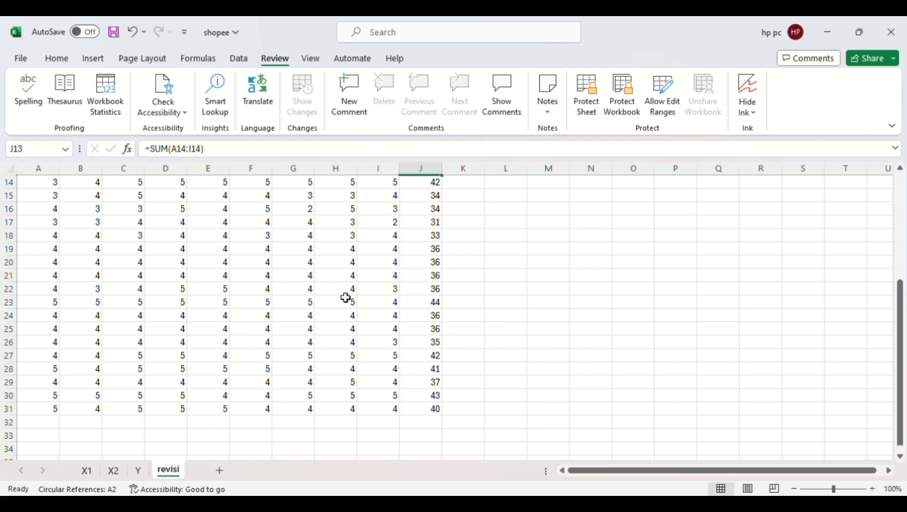
key(Up)
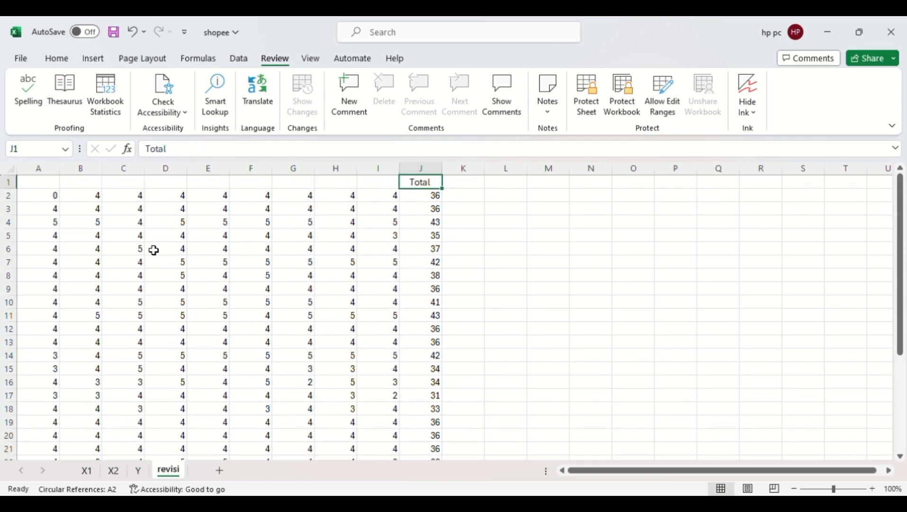
click(51, 199)
drag(51, 199, 423, 426)
drag(428, 375, 428, 382)
key(ctrl+c)
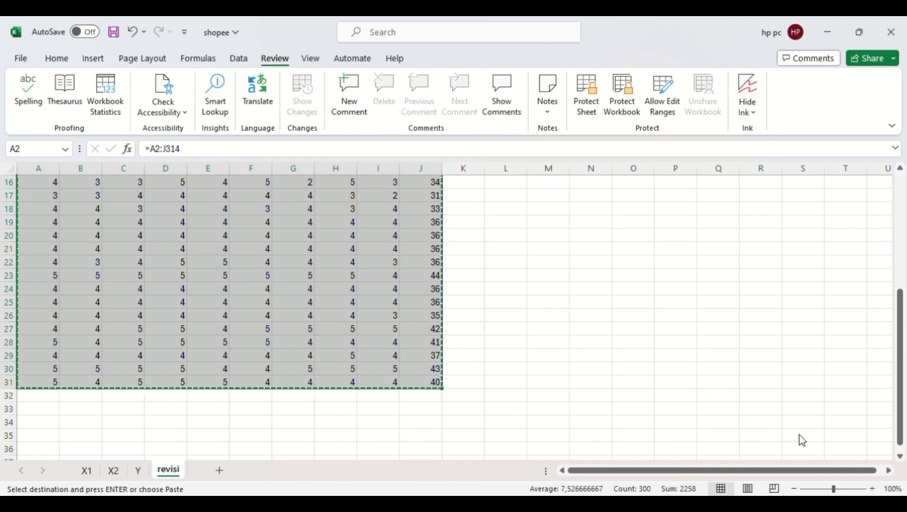
- Copy the selected Excel range again and paste it into SPSS starting at the first cell of the empty dataset
key(alt+Tab)
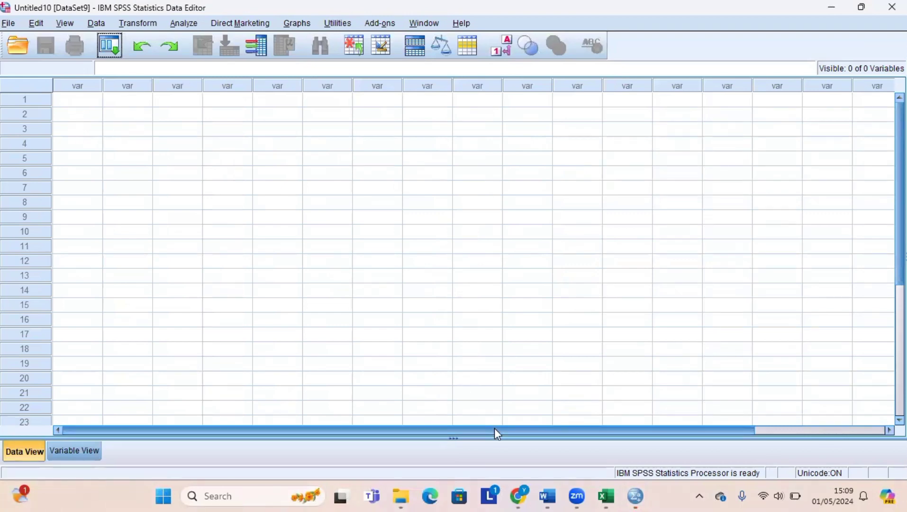
mouse_move(612, 496)
click(608, 462)
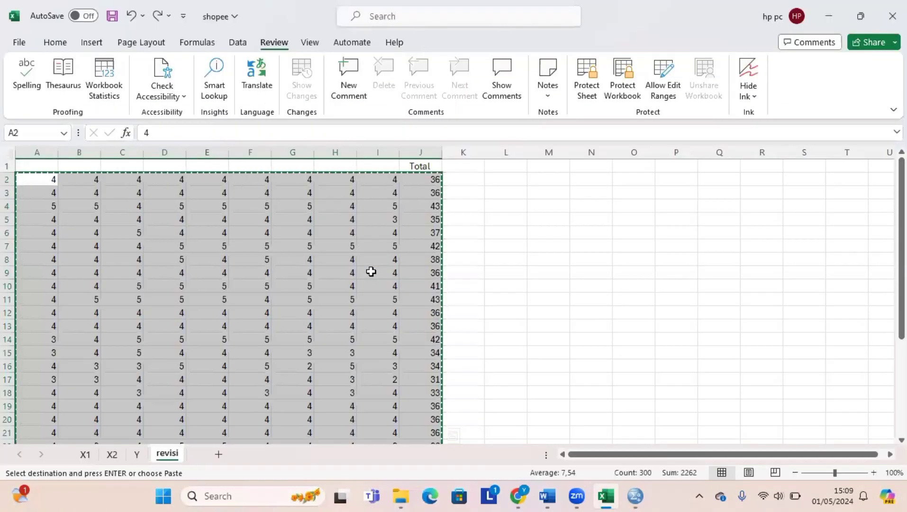
right_click(371, 271)
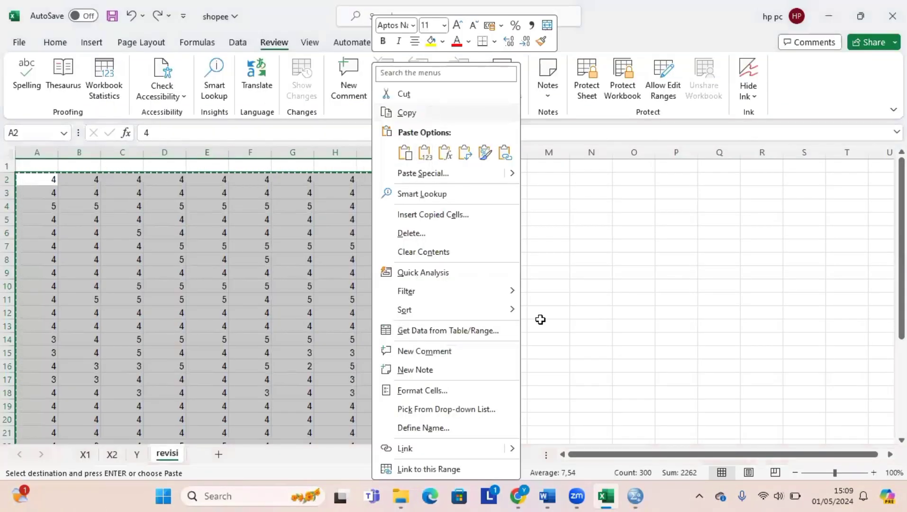
click(407, 113)
mouse_move(635, 496)
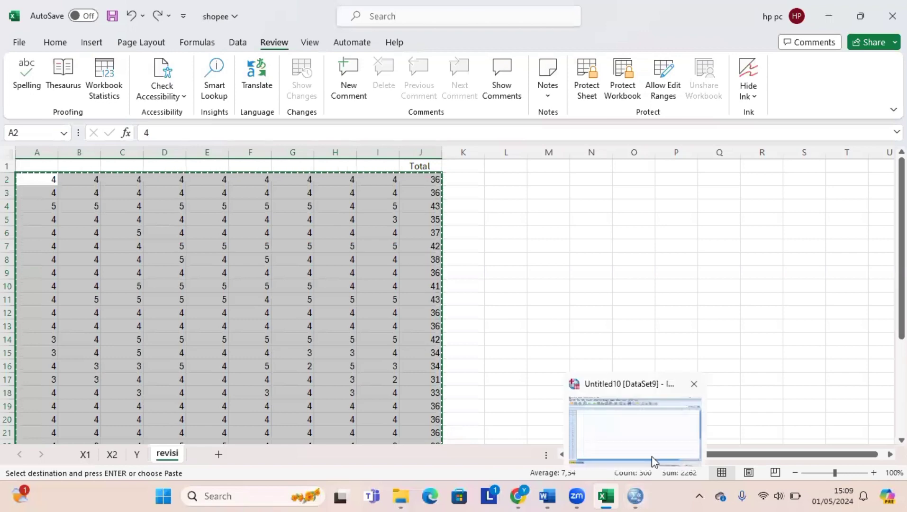
click(652, 455)
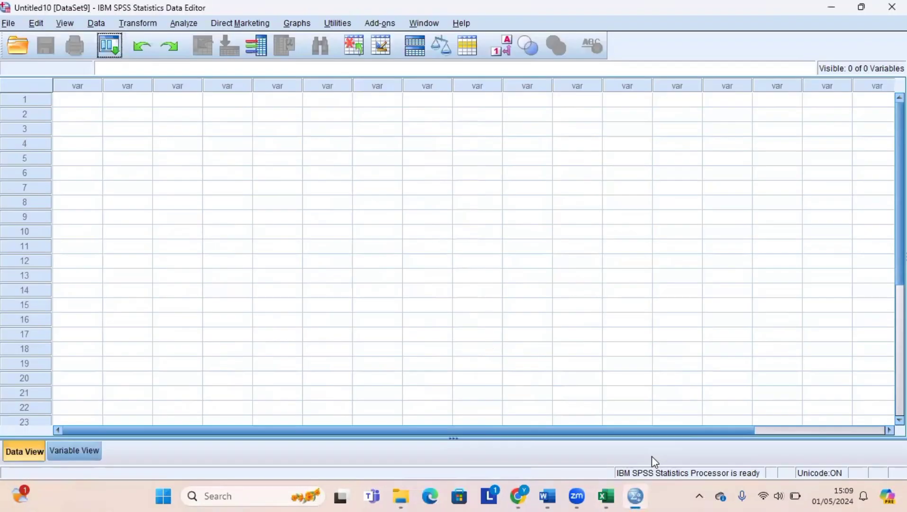
click(84, 99)
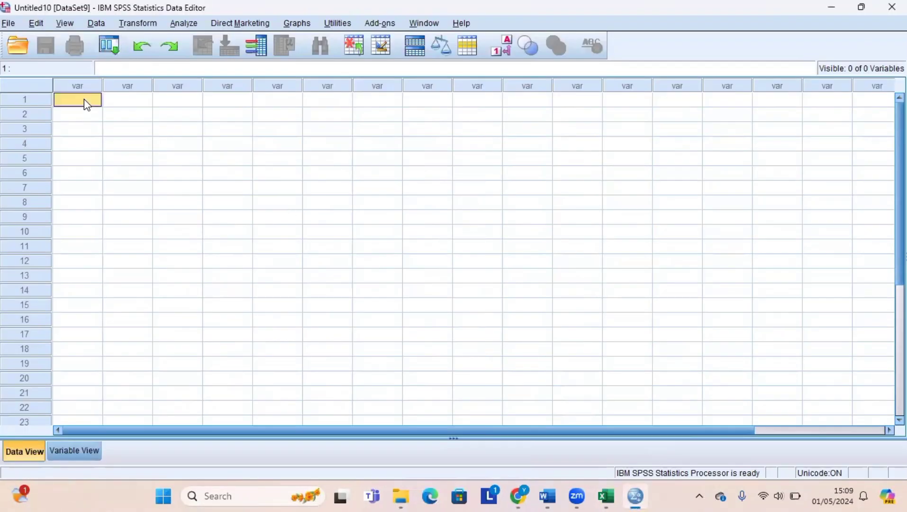
key(ctrl+v)
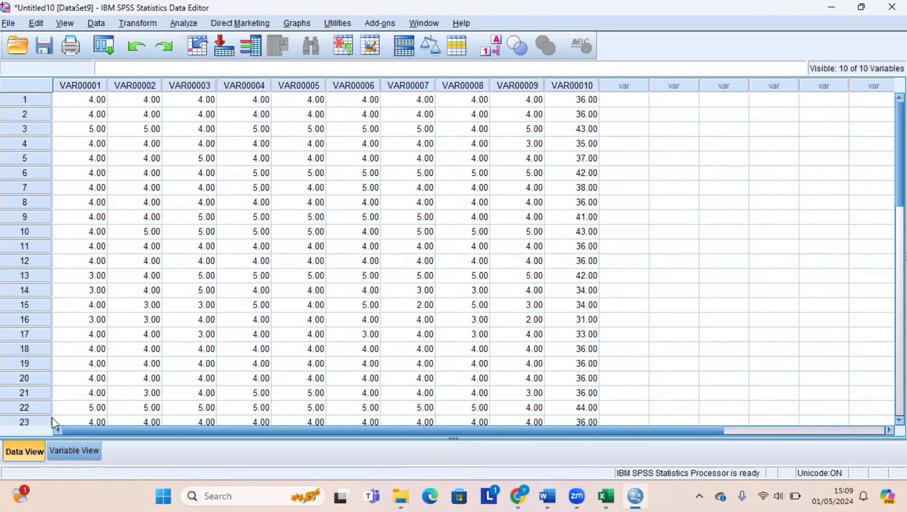
- Replace VAR000 with X1. in all variable names using Find and Replace on the Name column
click(68, 454)
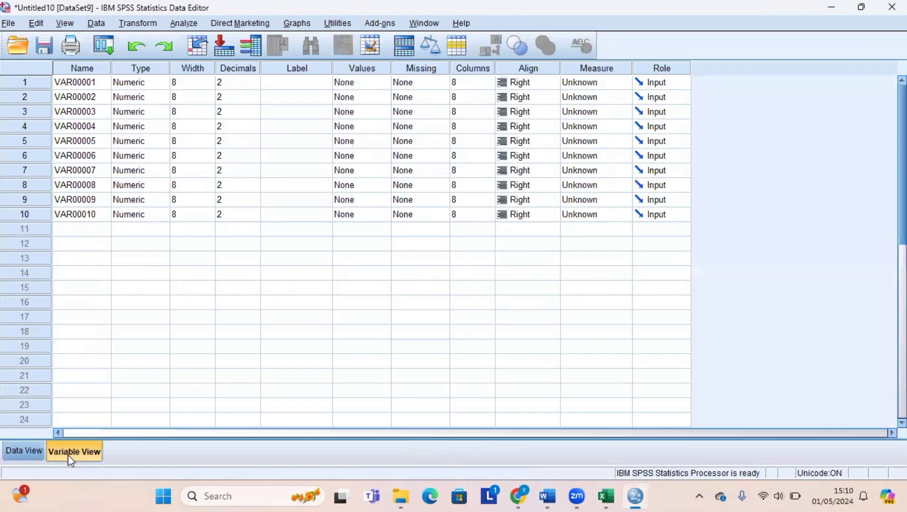
click(73, 69)
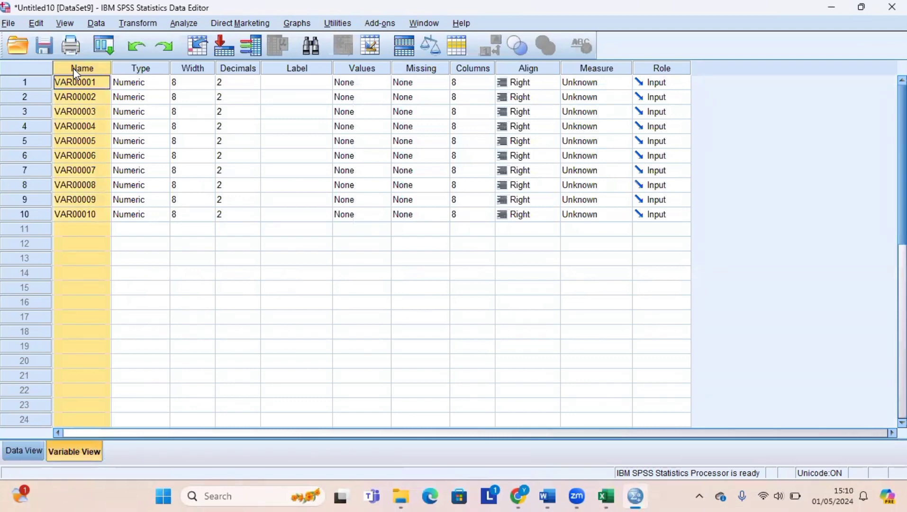
key(ctrl+f)
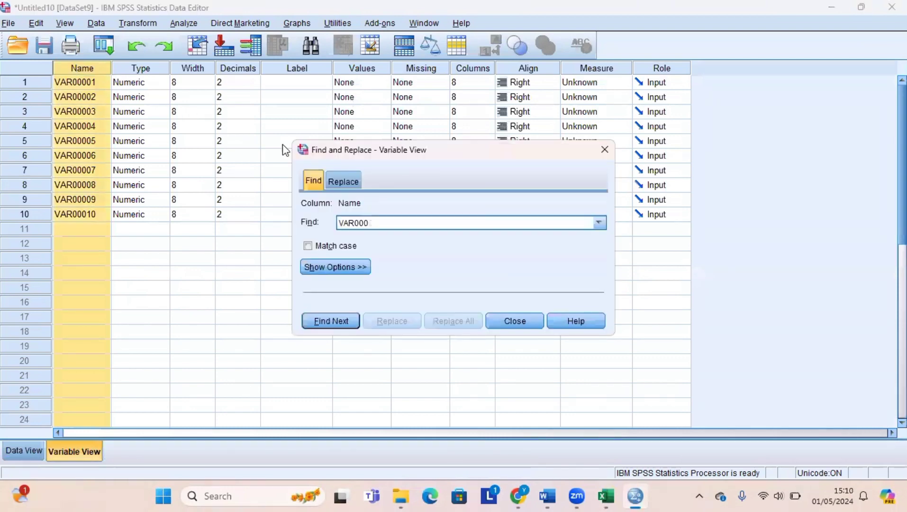
click(349, 184)
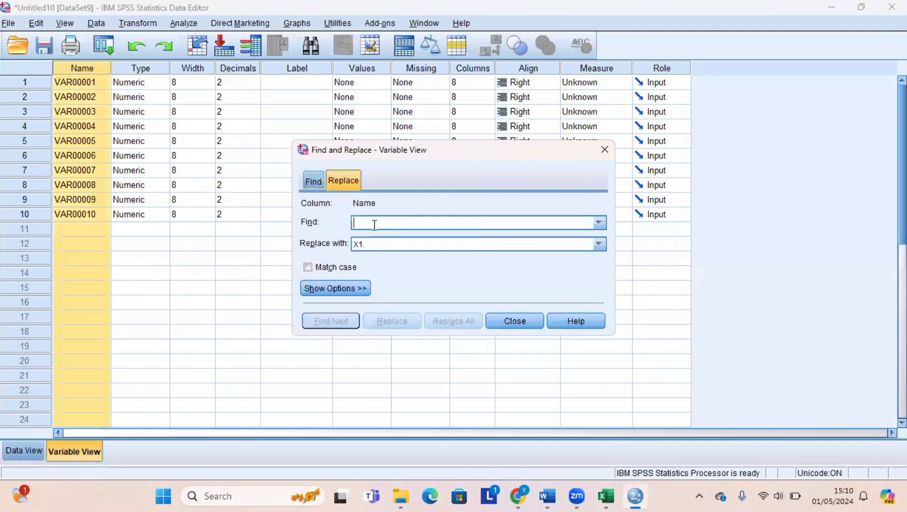
key(Caps_Lock)
text(VAR000)
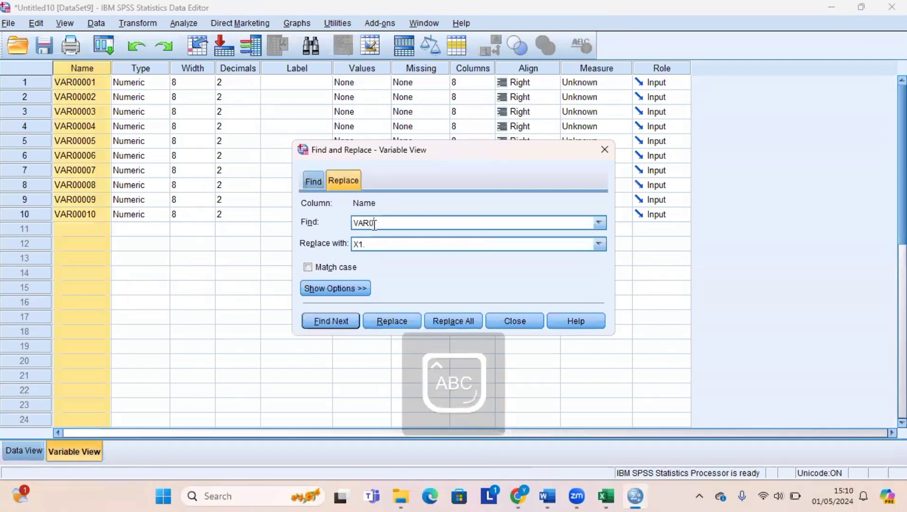
click(457, 324)
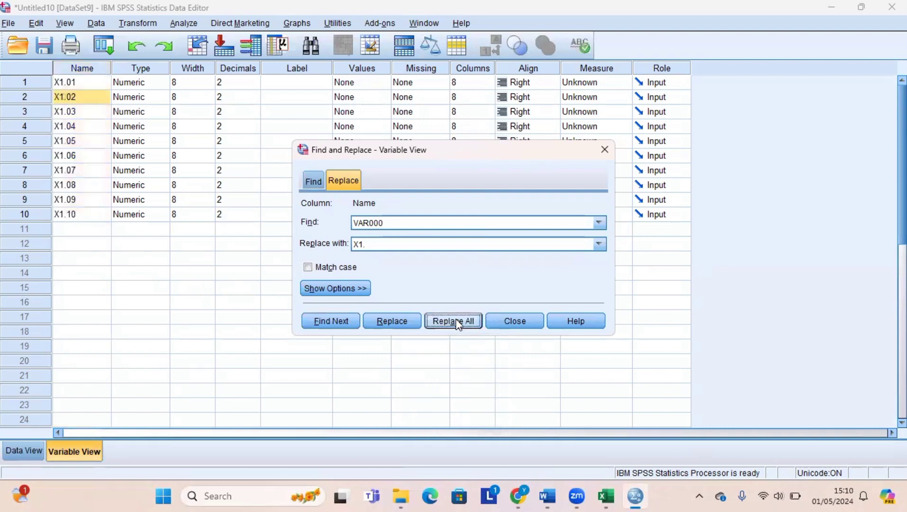
click(605, 150)
- Rename the tenth variable as TOTAL
click(95, 215)
text(TOTAL)
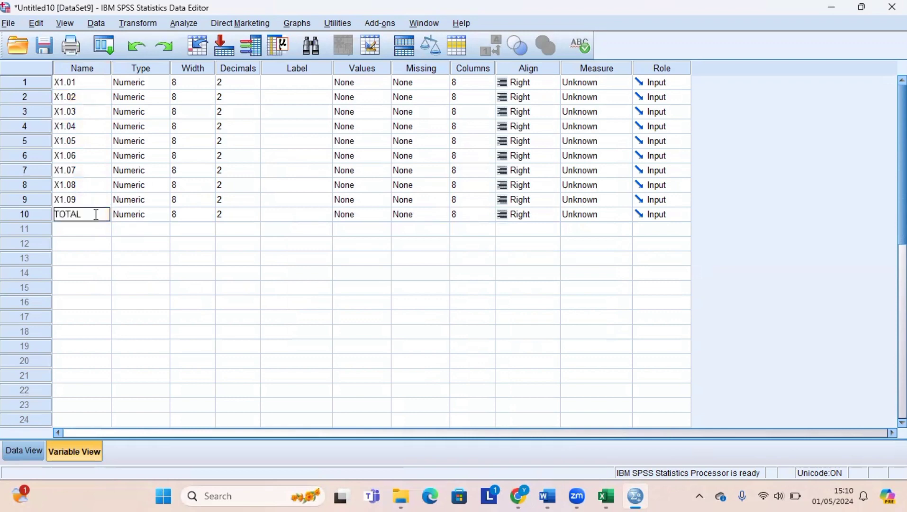
key(Caps_Lock)
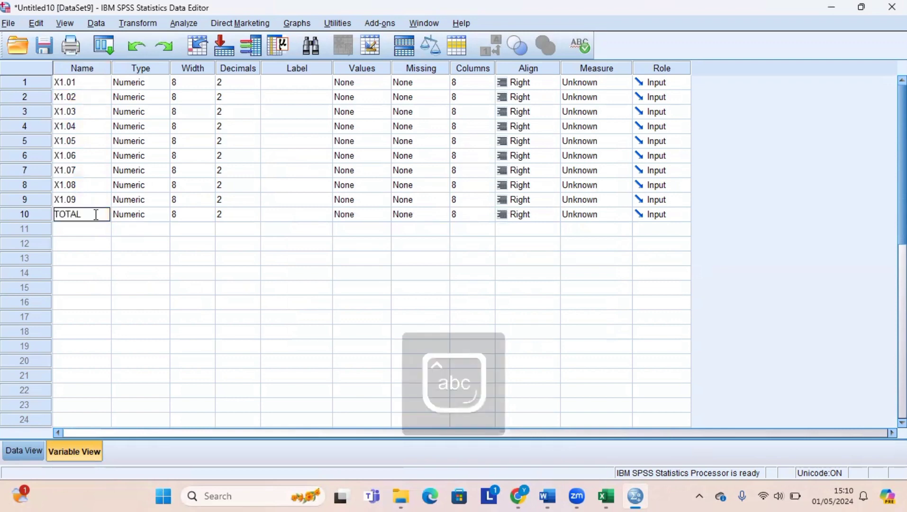
- Run a bivariate Pearson correlation with two-tailed significance on variables X1.01 to X1.09 and TOTAL
click(26, 448)
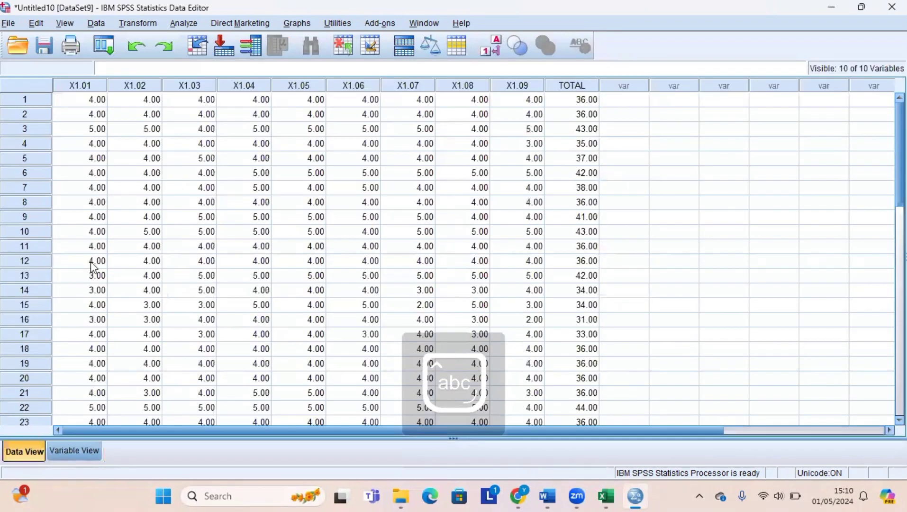
click(189, 22)
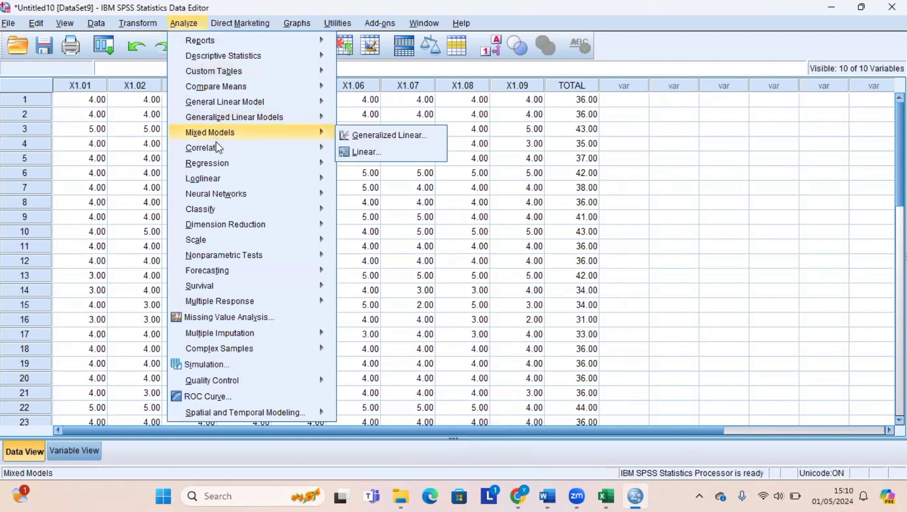
mouse_move(322, 147)
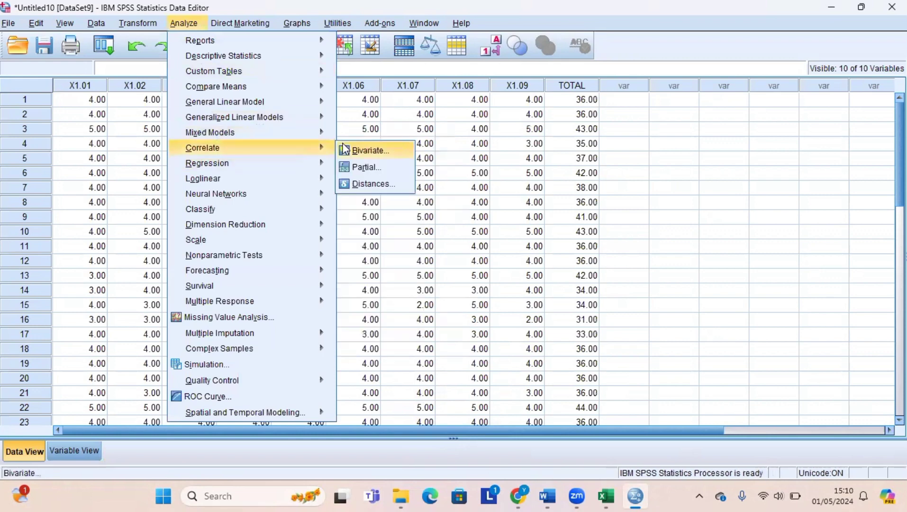
click(367, 150)
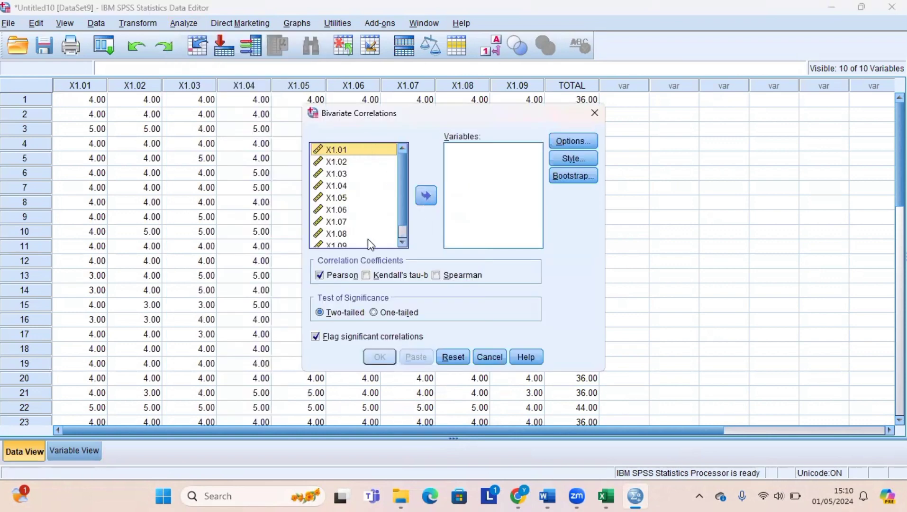
shift+click(371, 244)
click(426, 195)
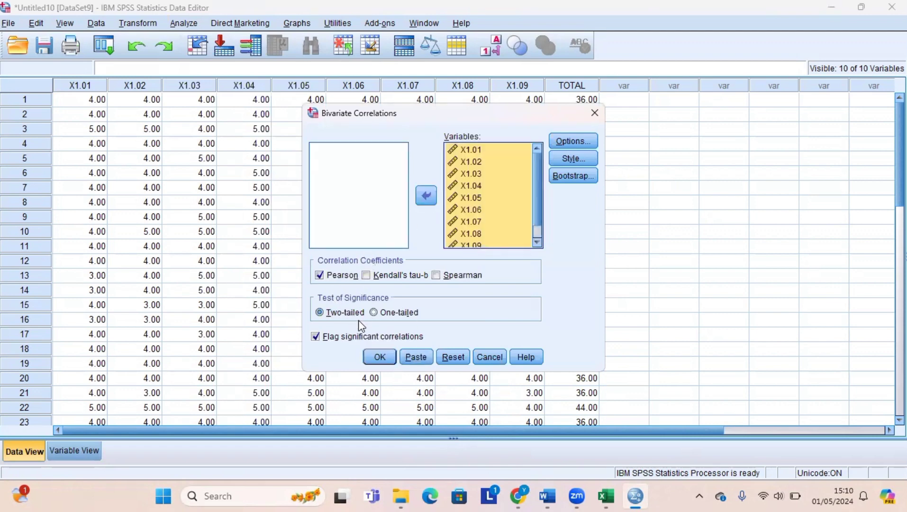
click(379, 358)
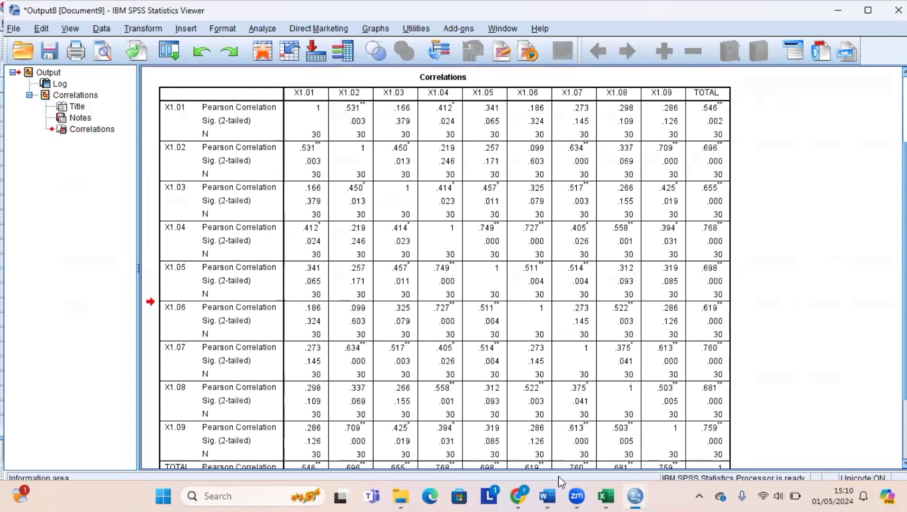
- Switch to Chrome and open the sekolahstata.com r-table page to look up the critical r values
mouse_move(522, 496)
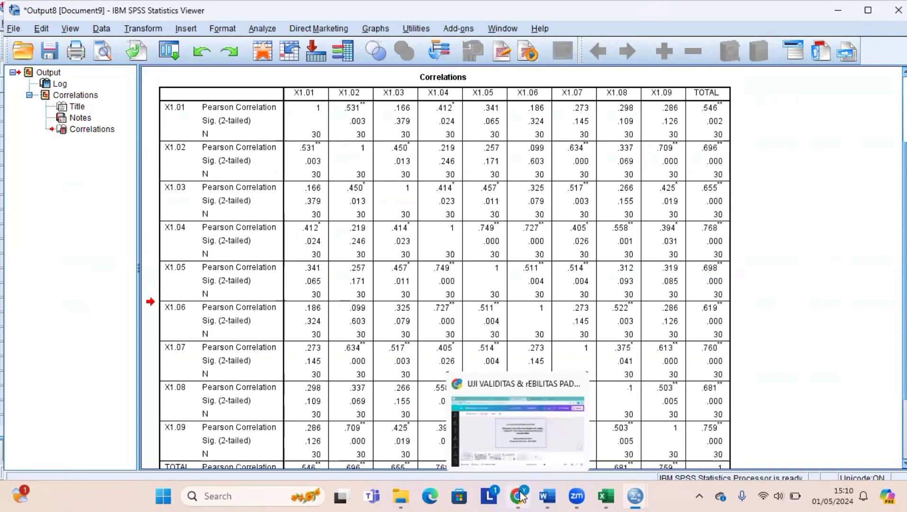
click(558, 439)
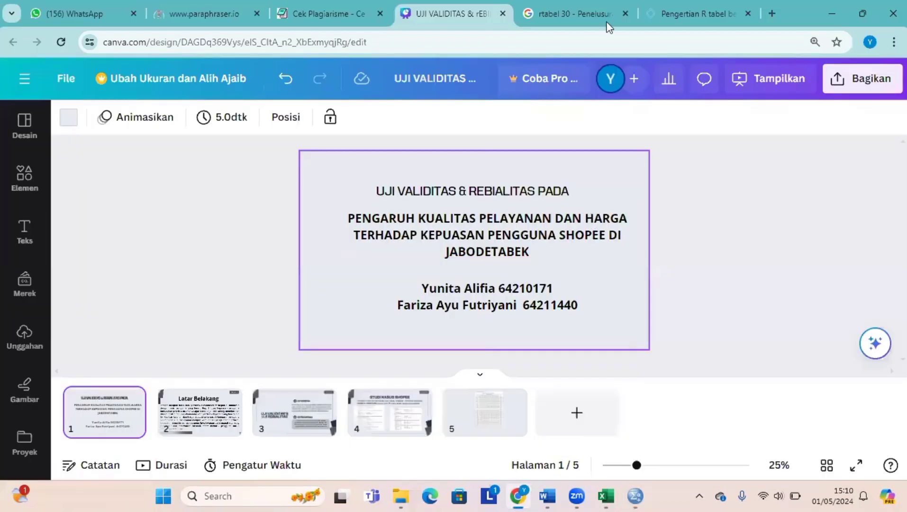
click(682, 14)
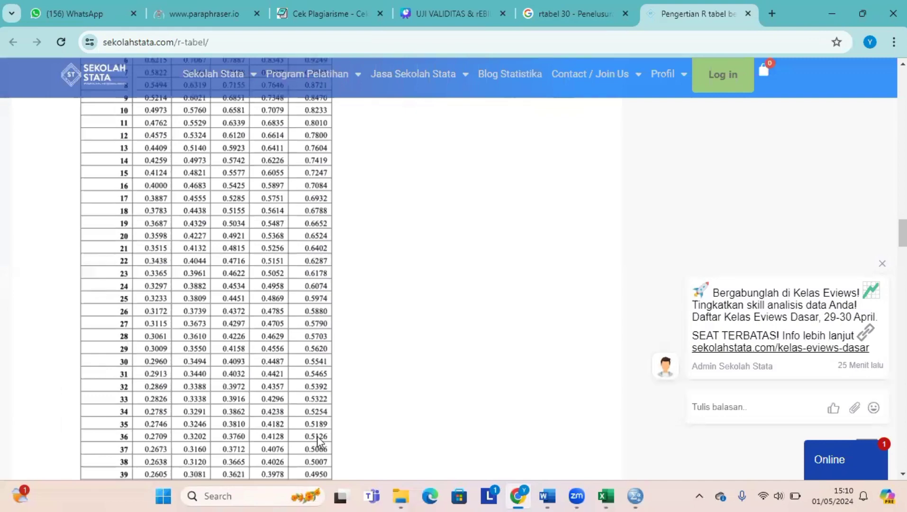
- Switch to SPSS to review the correlations between the items and TOTAL in the output, and bring the dataset back up
mouse_move(629, 496)
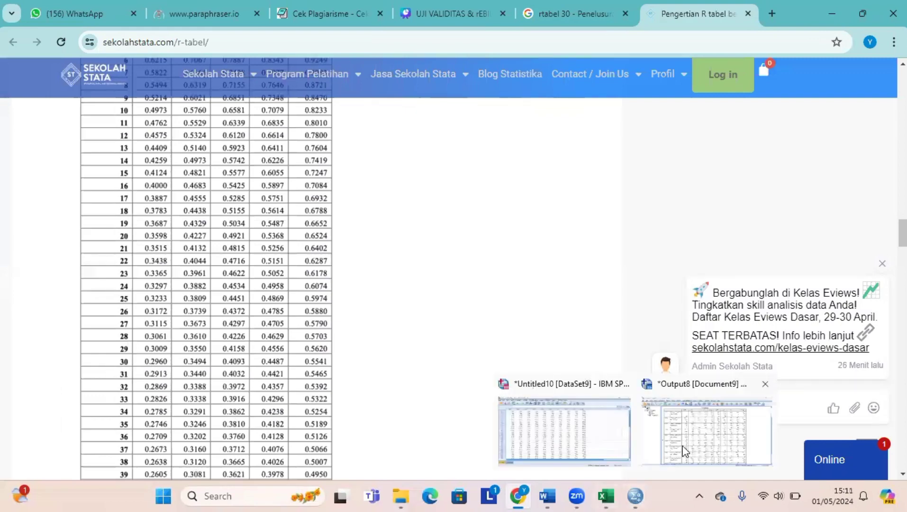
click(684, 450)
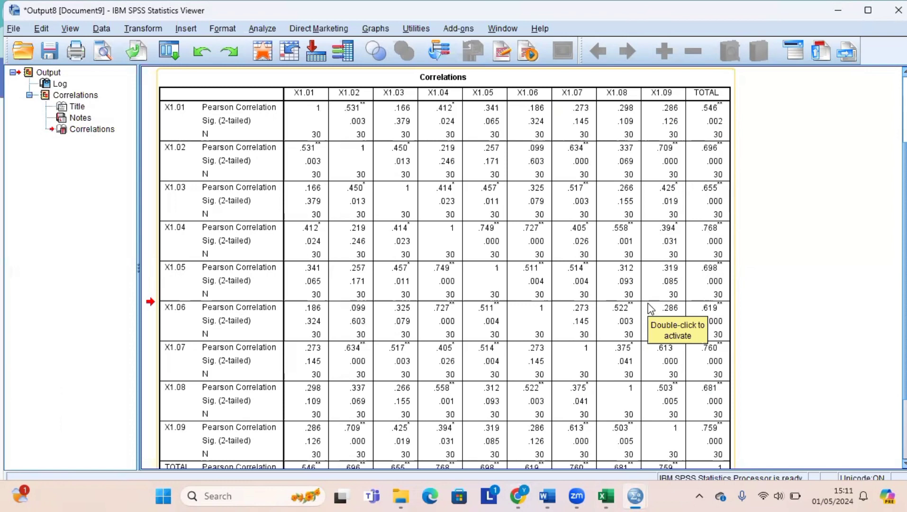
click(636, 494)
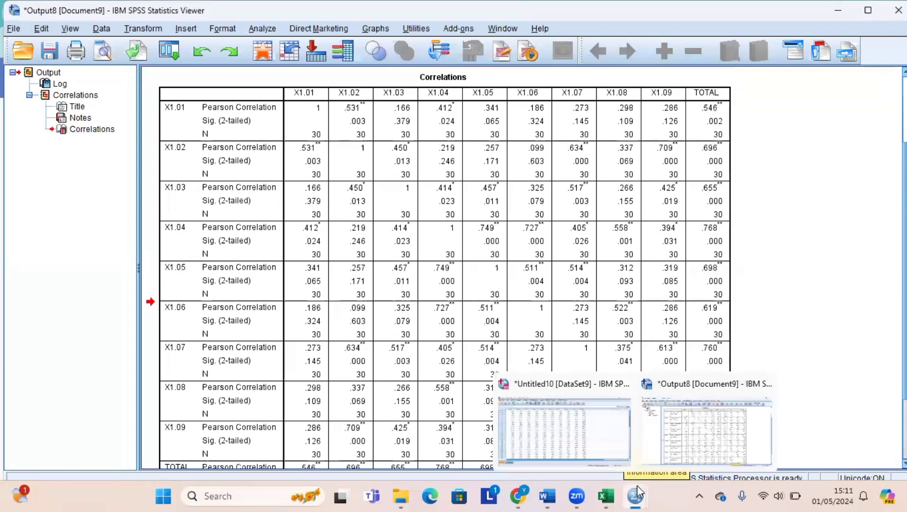
click(594, 453)
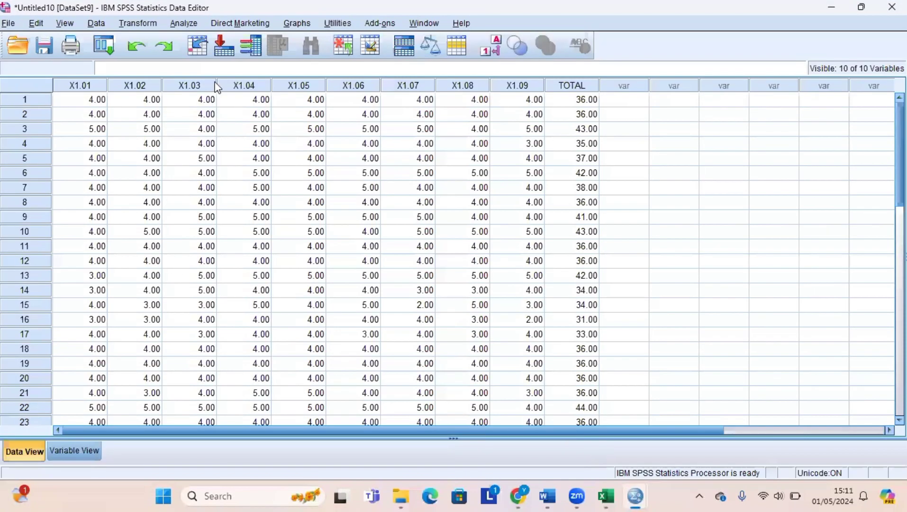
- Run a Reliability Analysis with the Alpha model on items X1.01 to X1.09, leaving out TOTAL
click(183, 24)
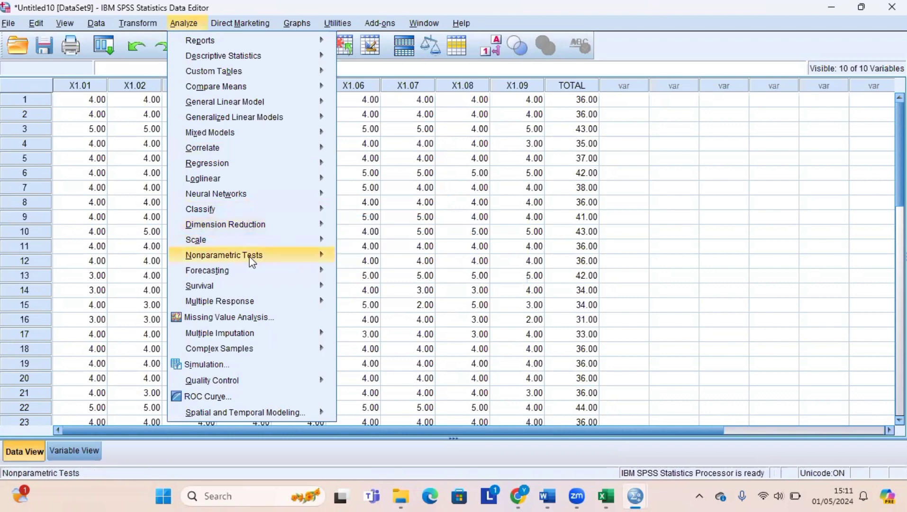
mouse_move(276, 239)
click(360, 242)
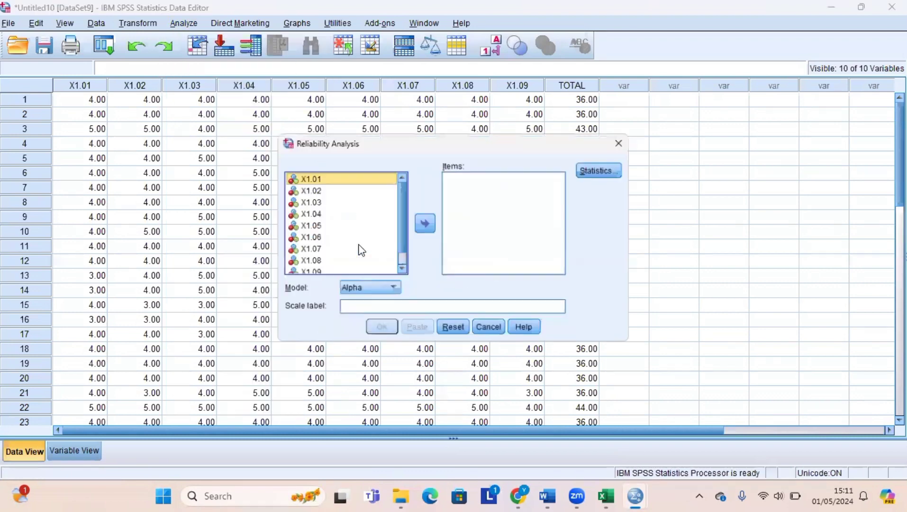
key(ctrl+a)
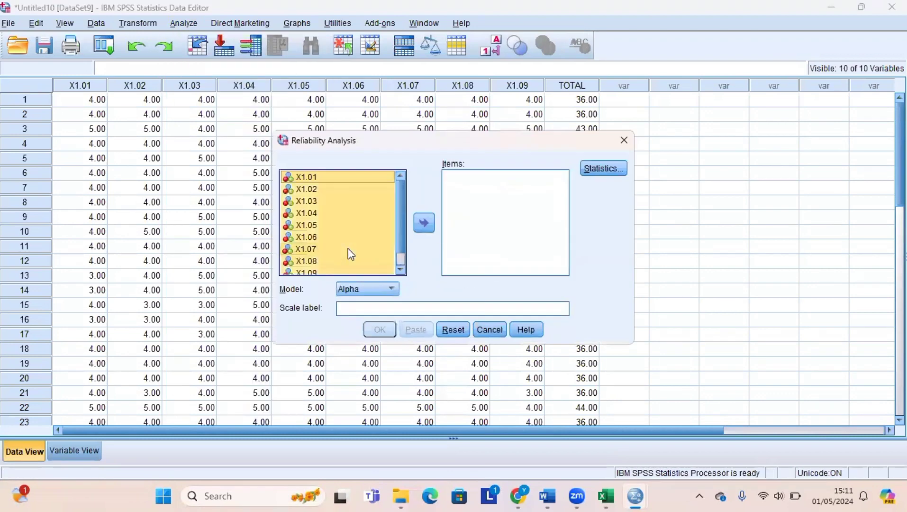
click(424, 223)
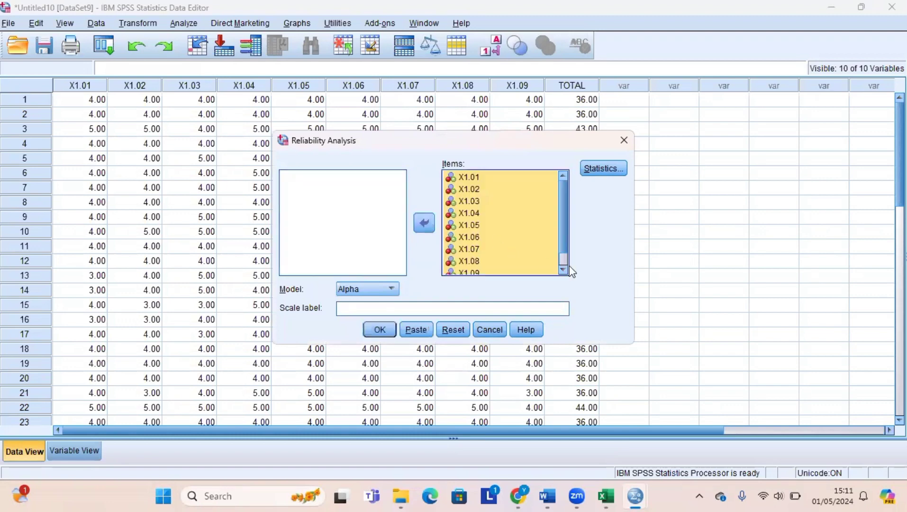
scroll(562, 256, down, 2)
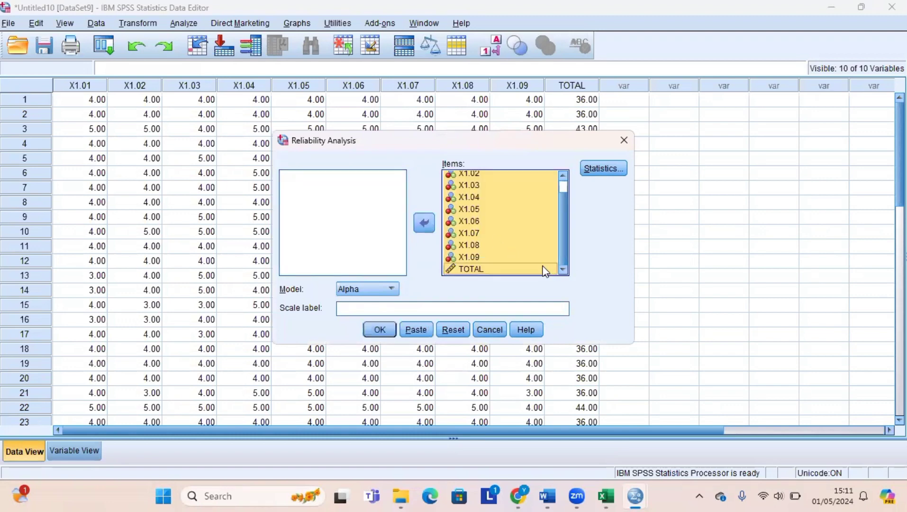
click(544, 269)
click(423, 223)
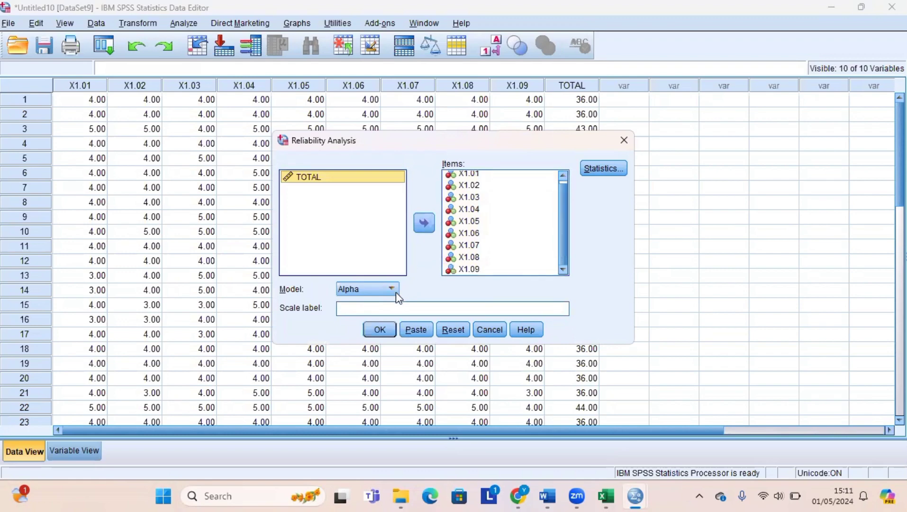
click(383, 331)
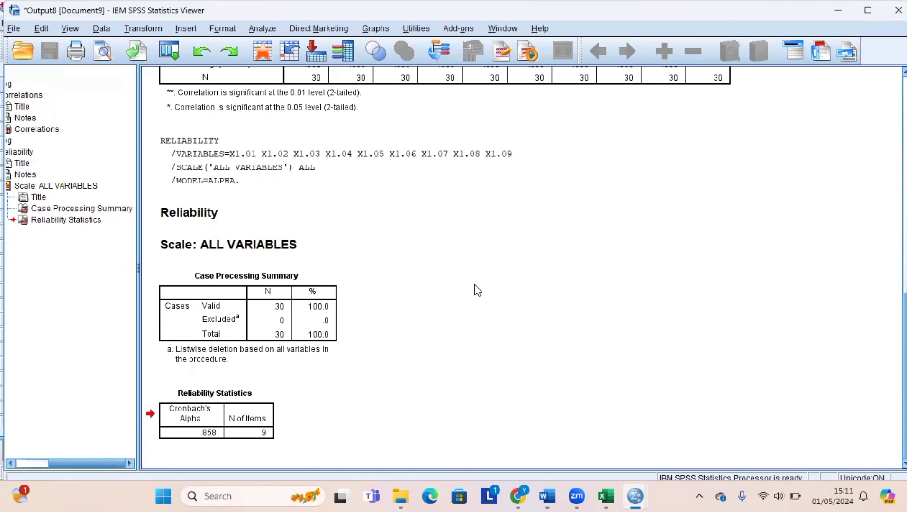
- Go back up the output from the reliability results and examine the Pearson Correlations table
key(Up)
key(Up)
key(Up)
key(Up)
key(Up)
key(Up)
key(Up)
key(Up)
key(Up)
key(Up)
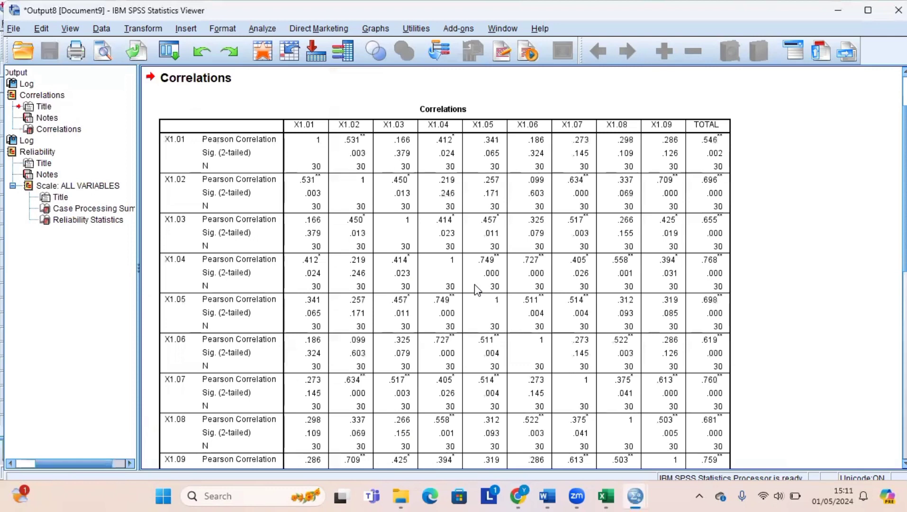
- Switch to the Canva presentation in Chrome and view page 4, "STUDI KASUS SHOPEE", in full screen before returning to the editor
mouse_move(519, 495)
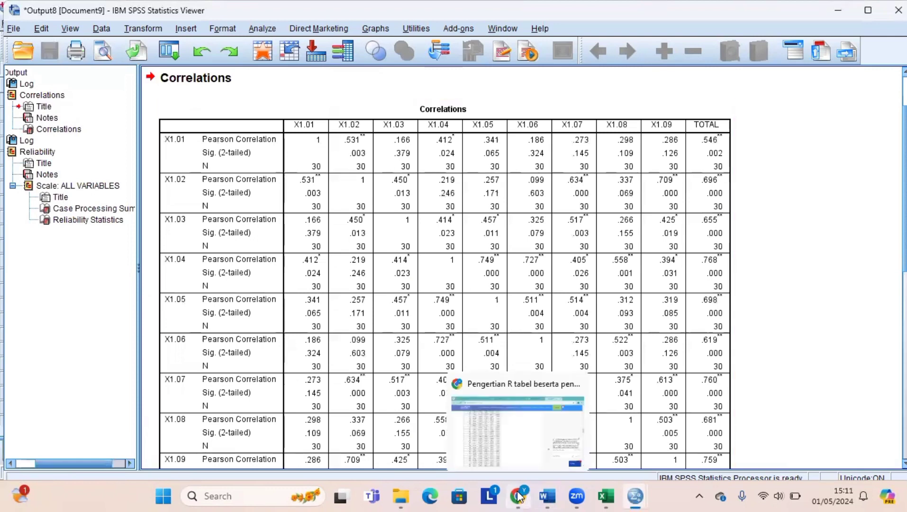
click(535, 449)
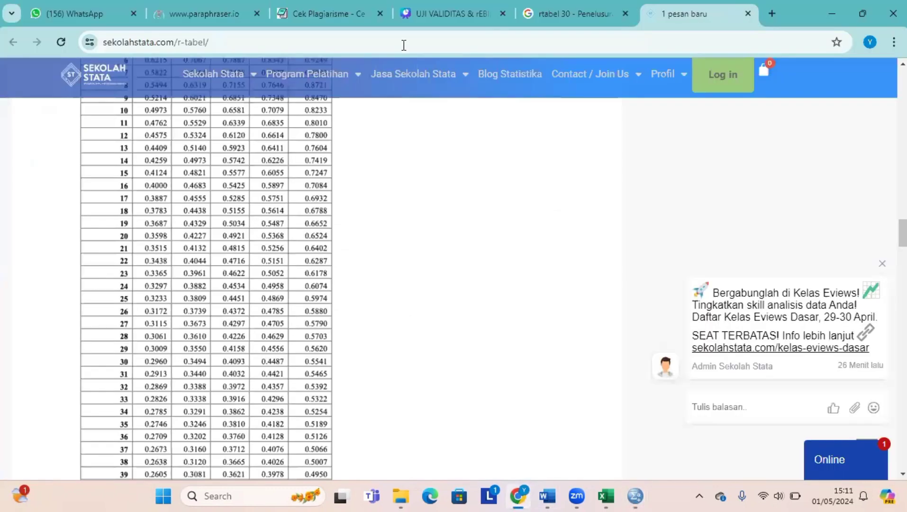
click(430, 20)
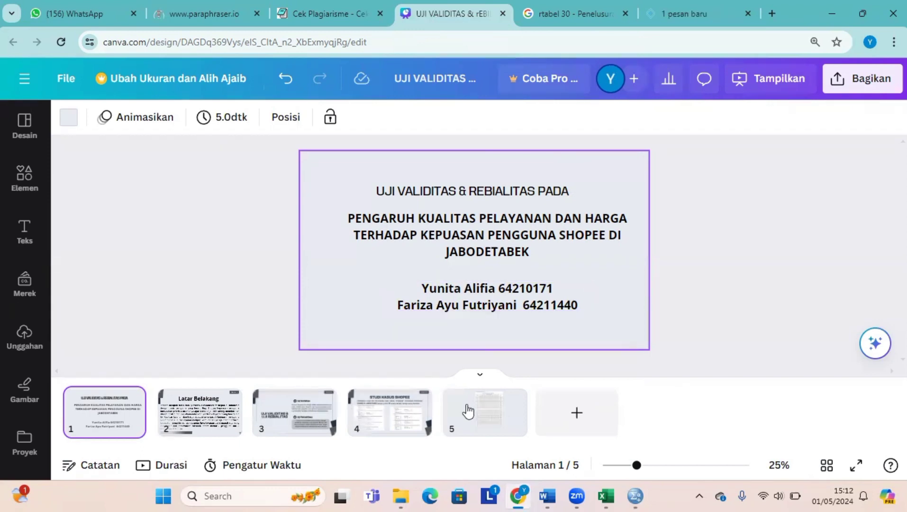
click(403, 427)
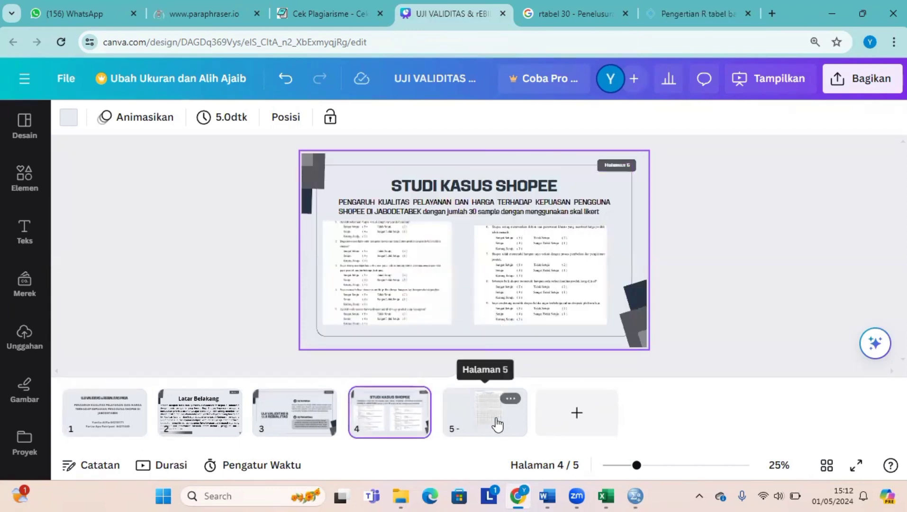
click(471, 426)
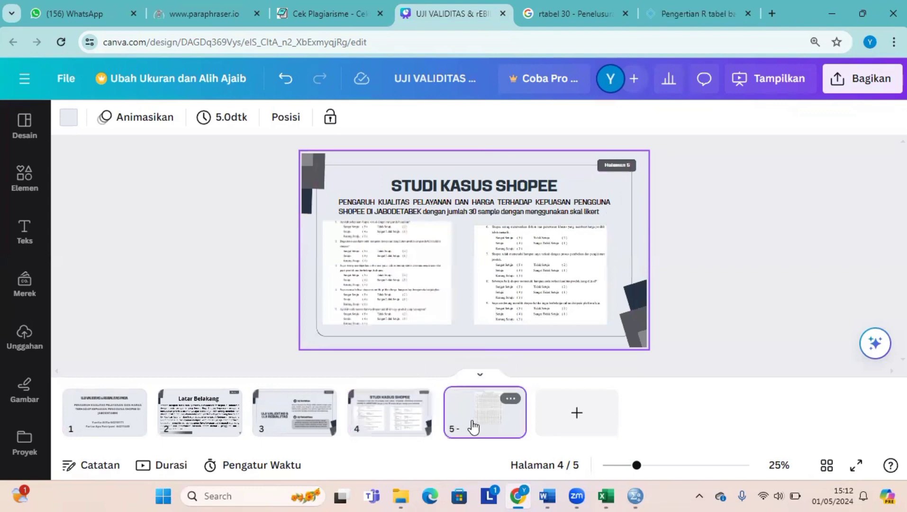
click(404, 436)
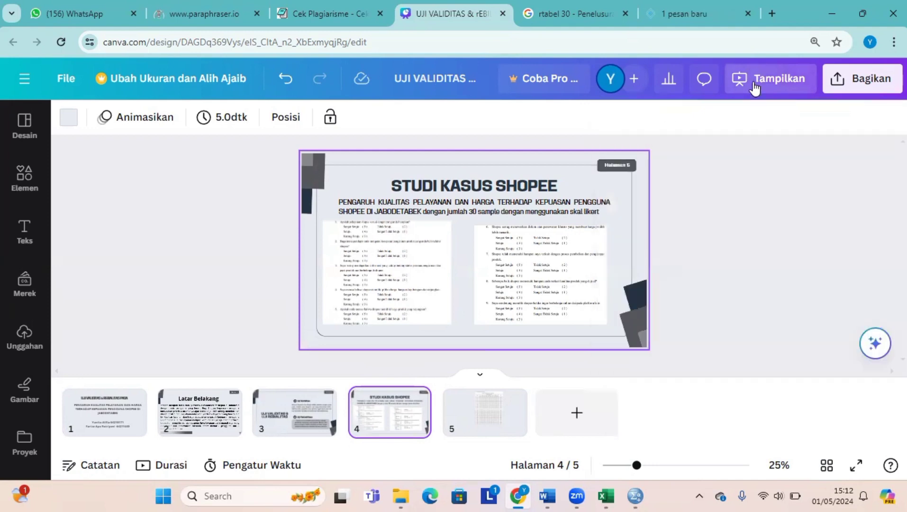
click(748, 84)
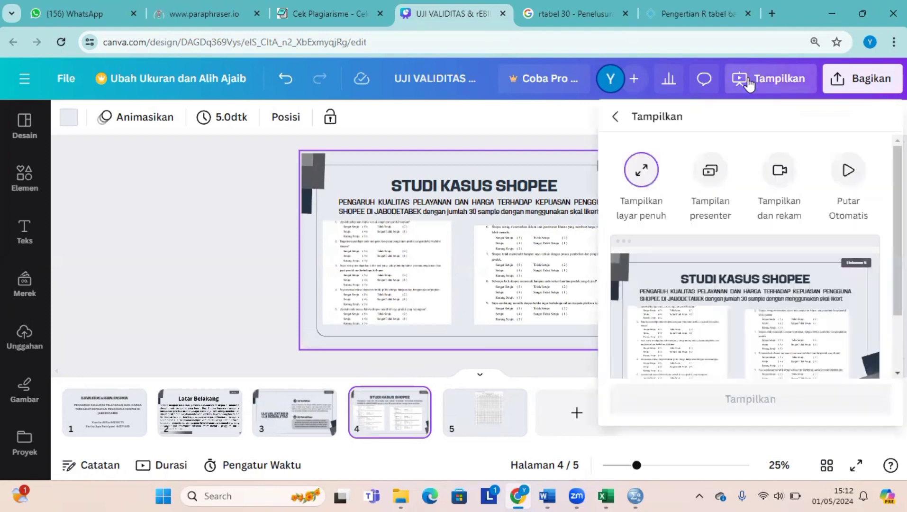
click(706, 410)
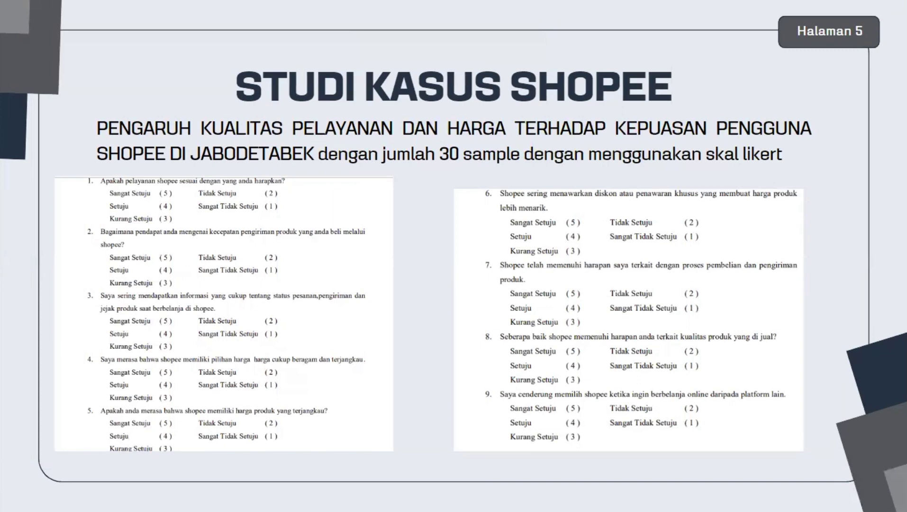
key(Escape)
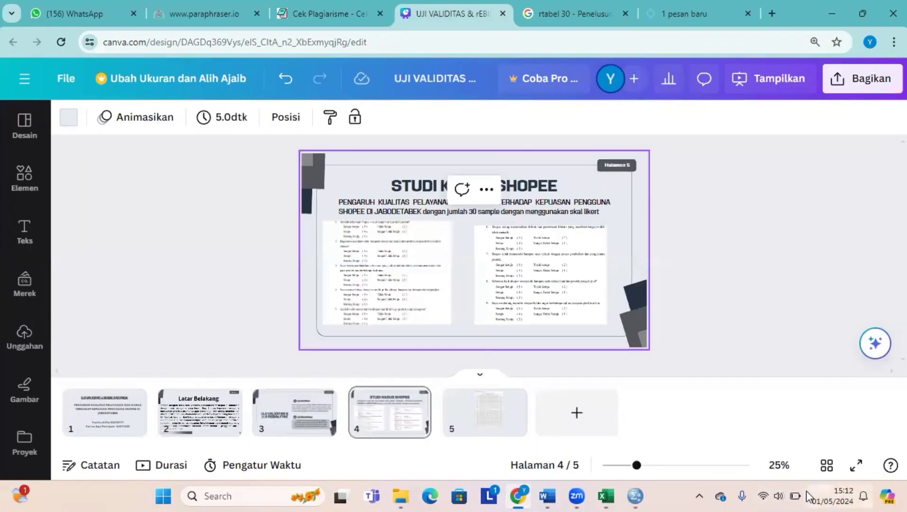
- Switch back to SPSS from the Canva presentation
mouse_move(636, 496)
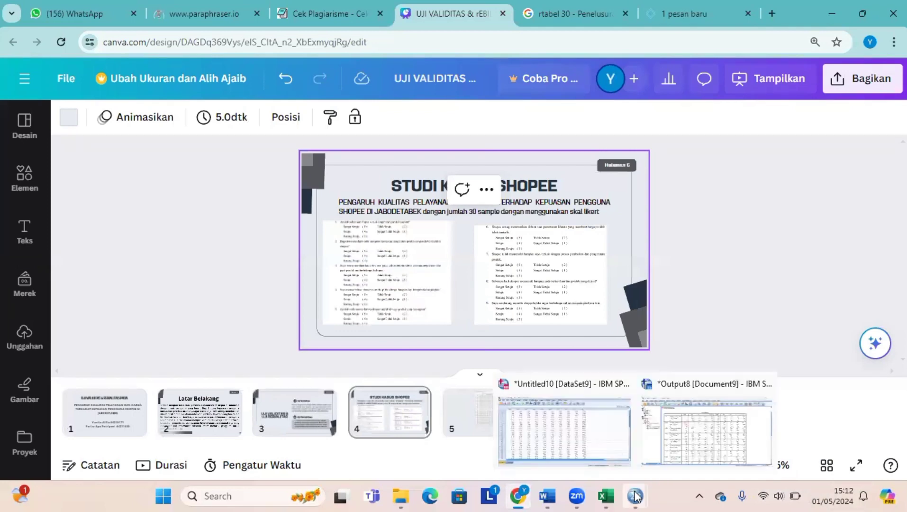